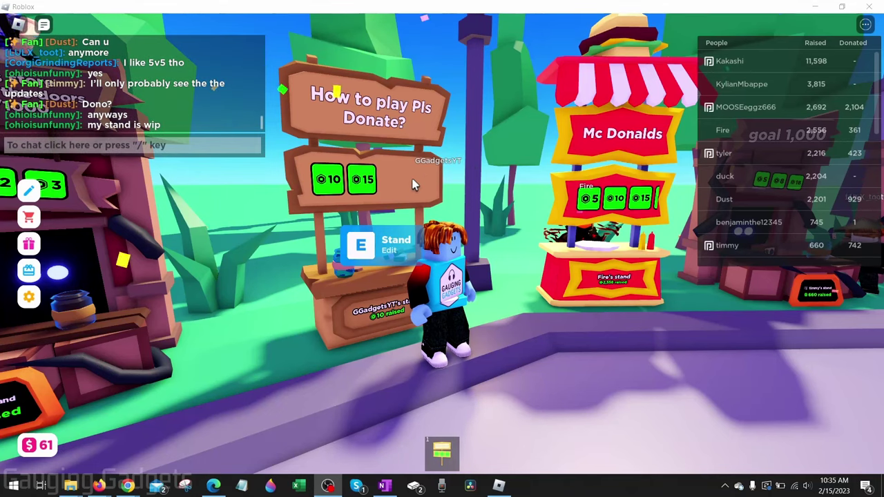
Claim an empty Pls Donate stand with E, then switch to the roblox.com Home page in Firefox
{"action": "key", "text": "Left"}
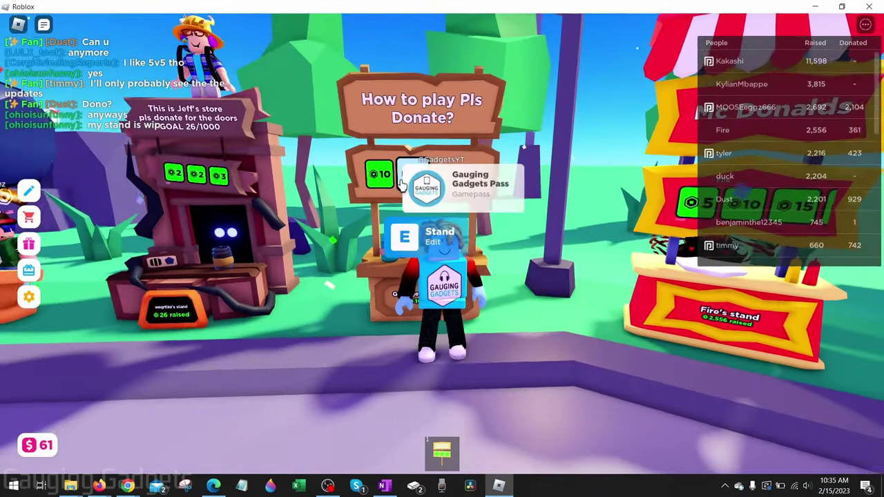
{"action": "key", "text": "Right"}
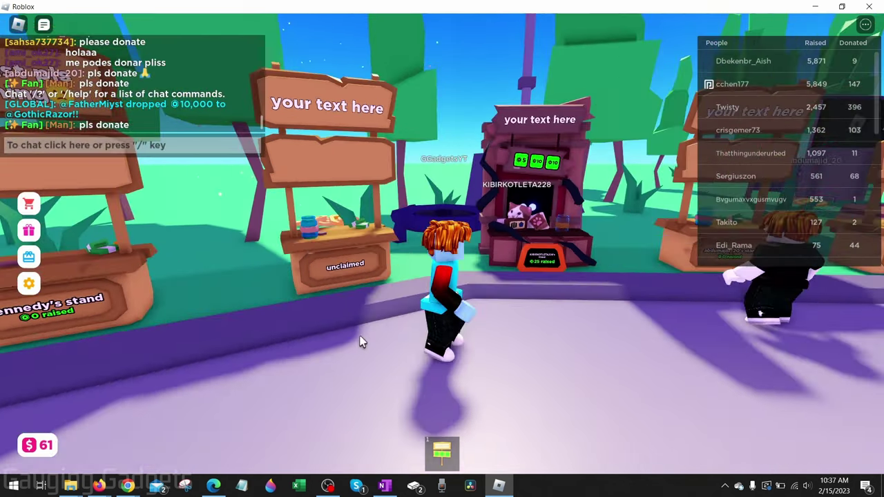
{"action": "key", "text": "w"}
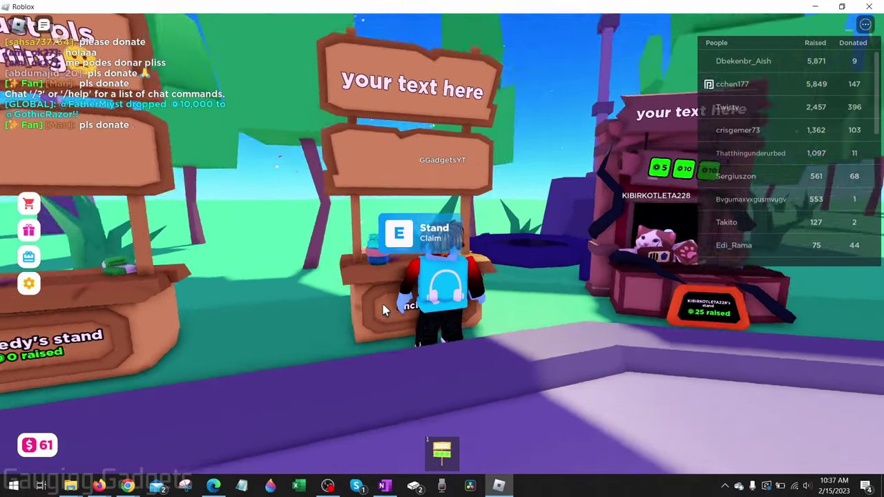
{"action": "key", "text": "e"}
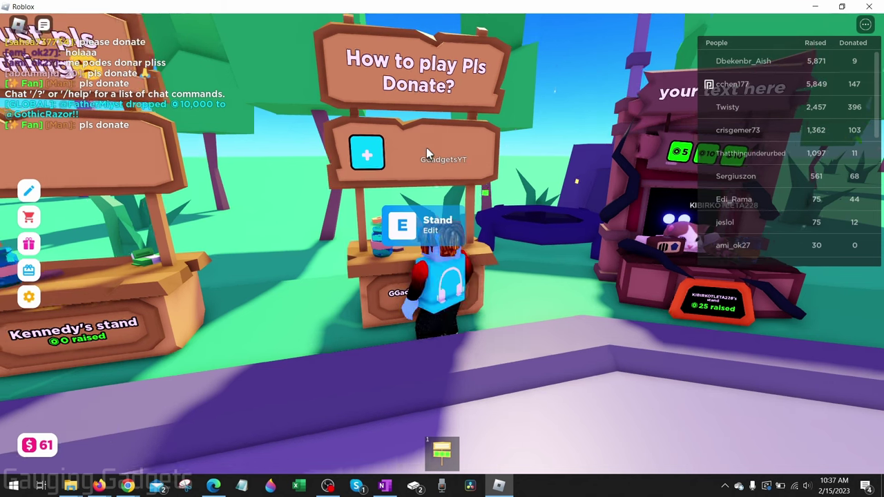
{"action": "key", "text": "s"}
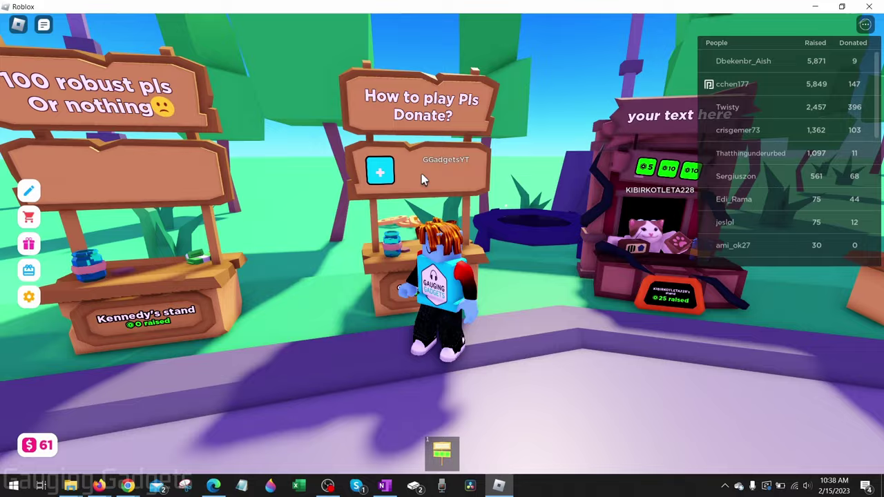
{"action": "key", "text": "alt+Tab"}
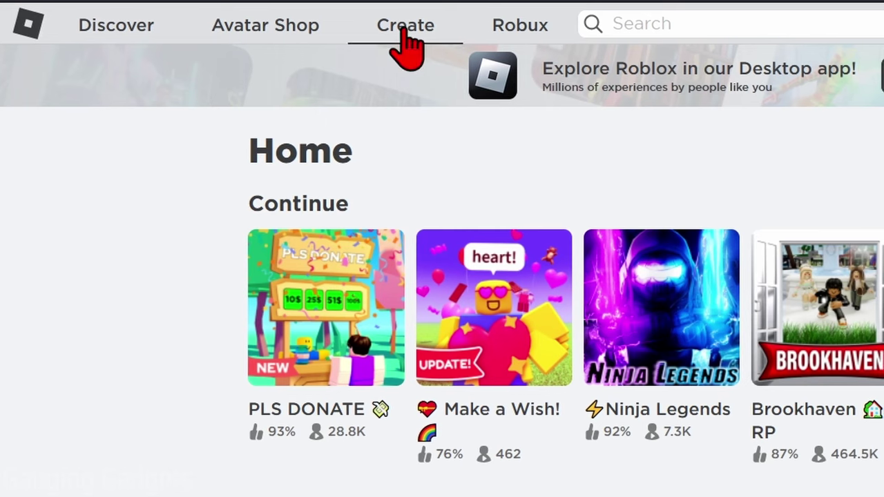
Open GGadgetsYT's Place in Creator Dashboard and start a new pass under Associated Items > Passes
{"action": "left_click", "coordinate": [404, 31]}
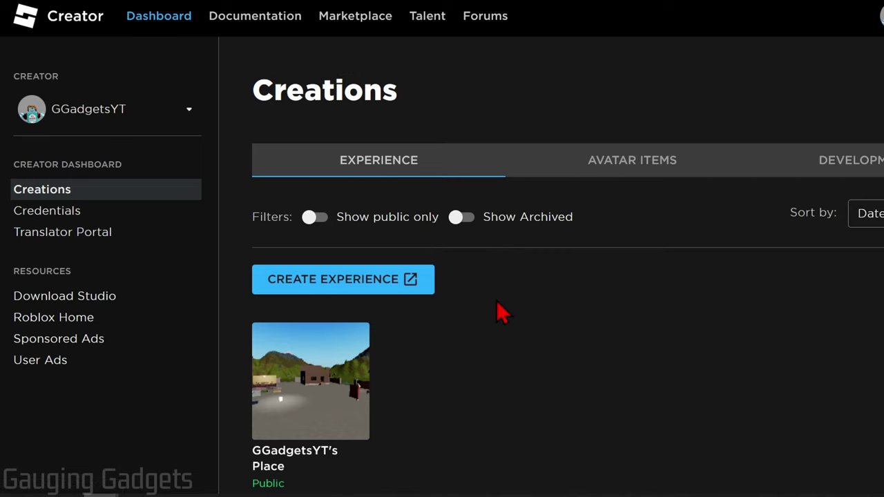
{"action": "scroll", "coordinate": [501, 312], "scroll_direction": "down", "scroll_amount": 2}
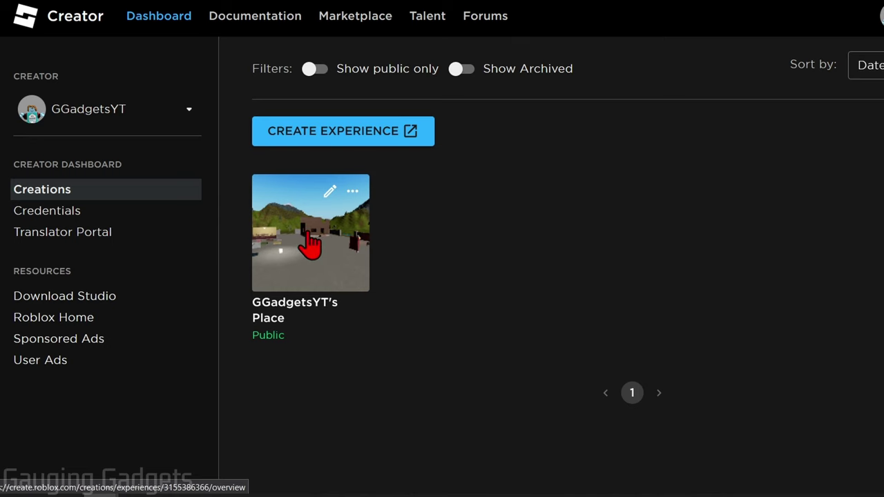
{"action": "left_click", "coordinate": [310, 243]}
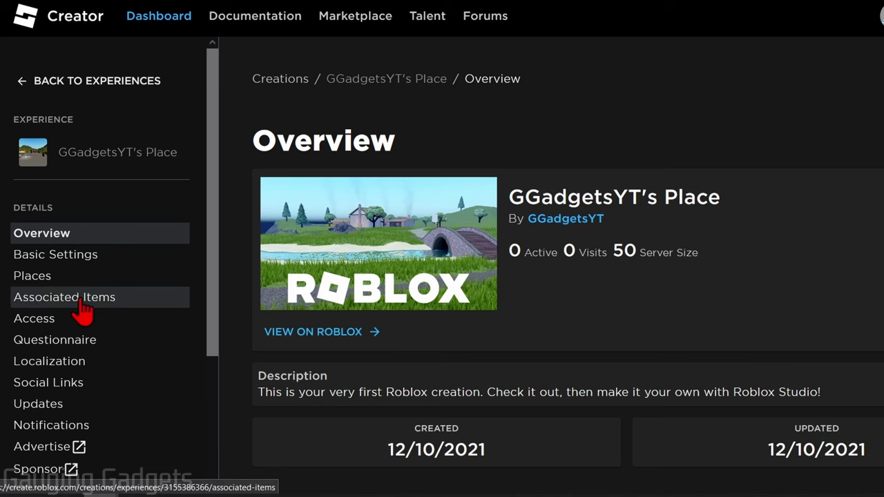
{"action": "left_click", "coordinate": [52, 298]}
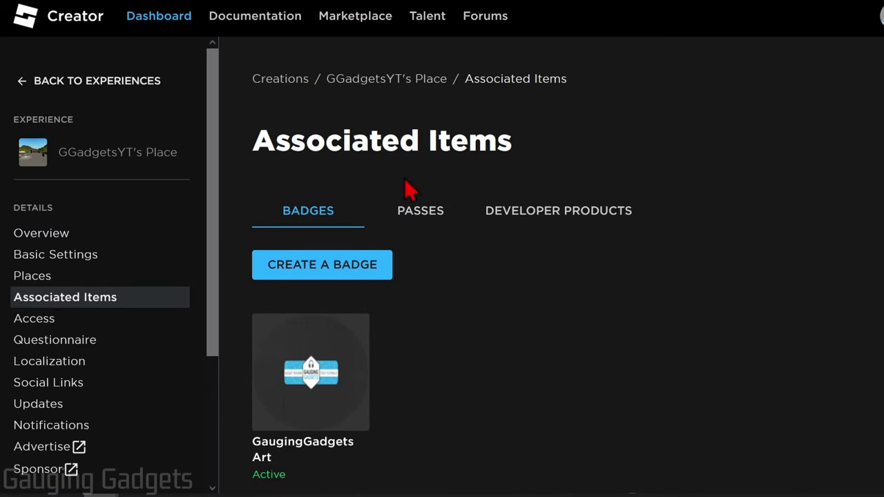
{"action": "left_click", "coordinate": [419, 212]}
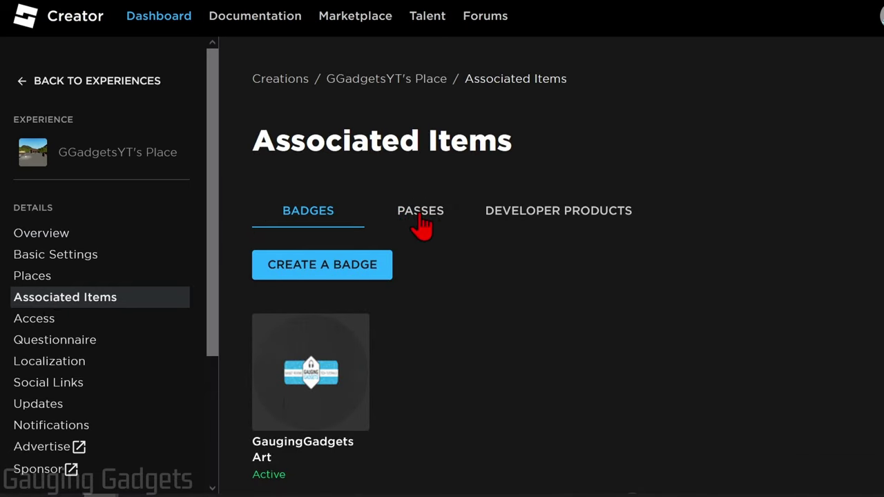
{"action": "scroll", "coordinate": [420, 225], "scroll_direction": "down", "scroll_amount": 1}
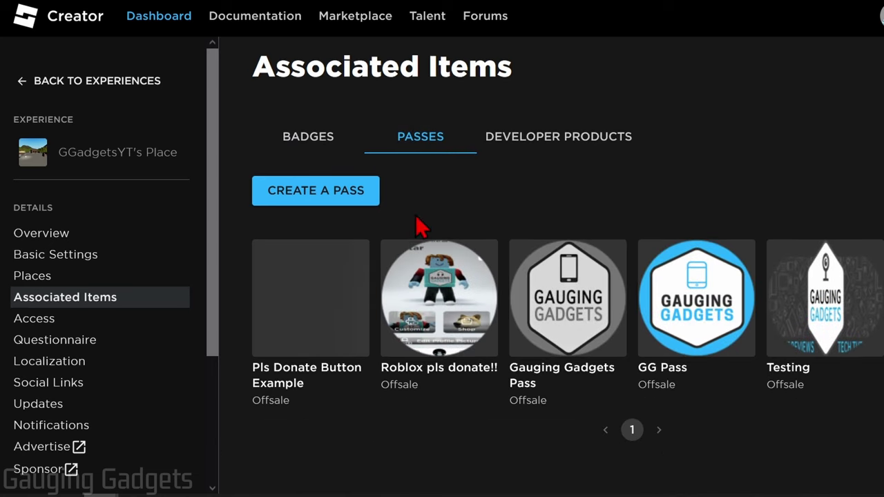
{"action": "left_click", "coordinate": [298, 200]}
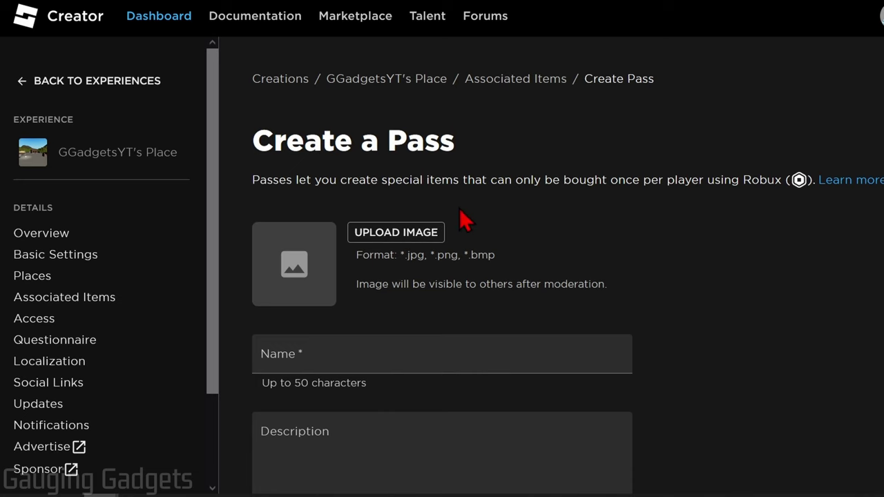
Upload ChannelIcon as the pass image and name the pass 'Pls Donate Setup'
{"action": "left_click", "coordinate": [388, 235]}
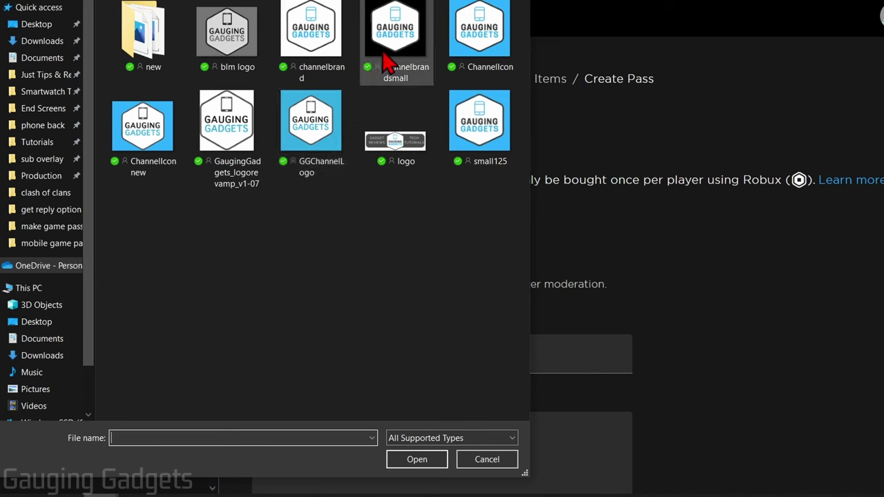
{"action": "double_click", "coordinate": [480, 31]}
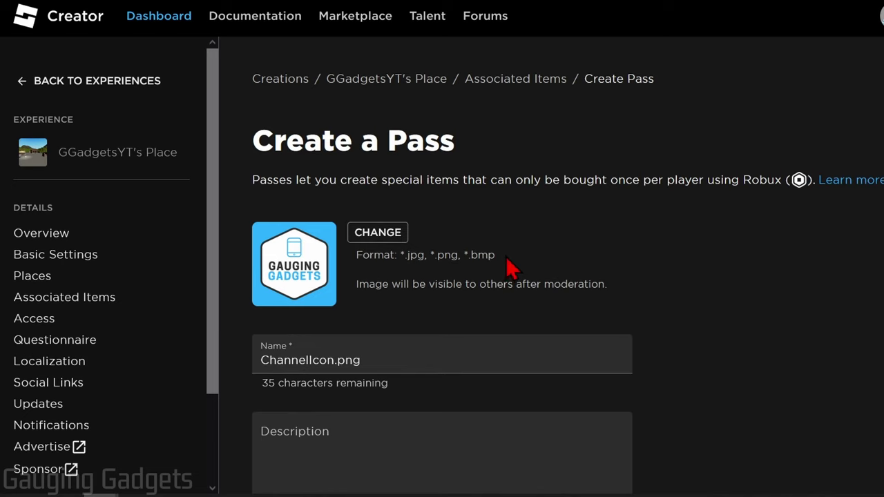
{"action": "scroll", "coordinate": [507, 264], "scroll_direction": "down", "scroll_amount": 1}
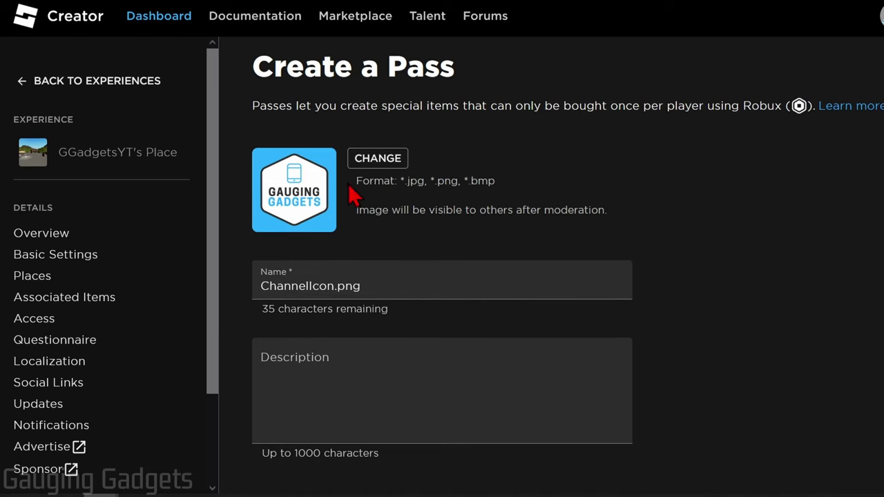
{"action": "left_click_drag", "start_coordinate": [377, 290], "coordinate": [258, 280]}
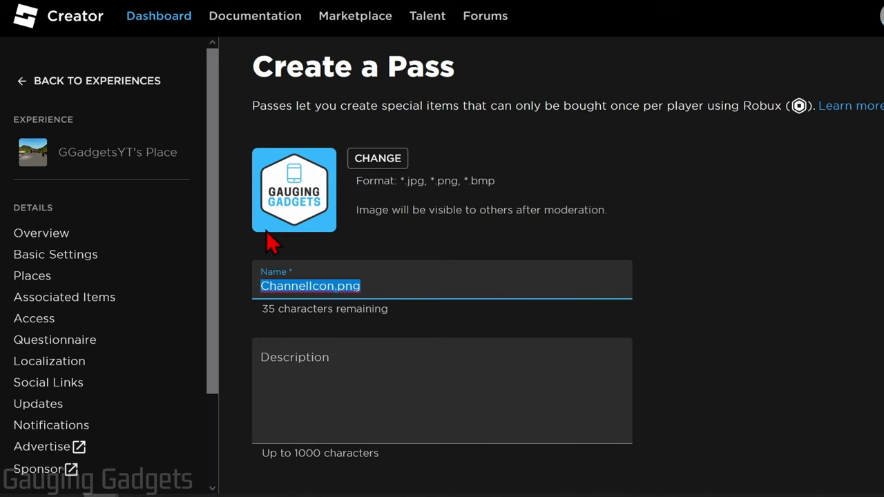
{"action": "type", "text": "Pls Donate Setup"}
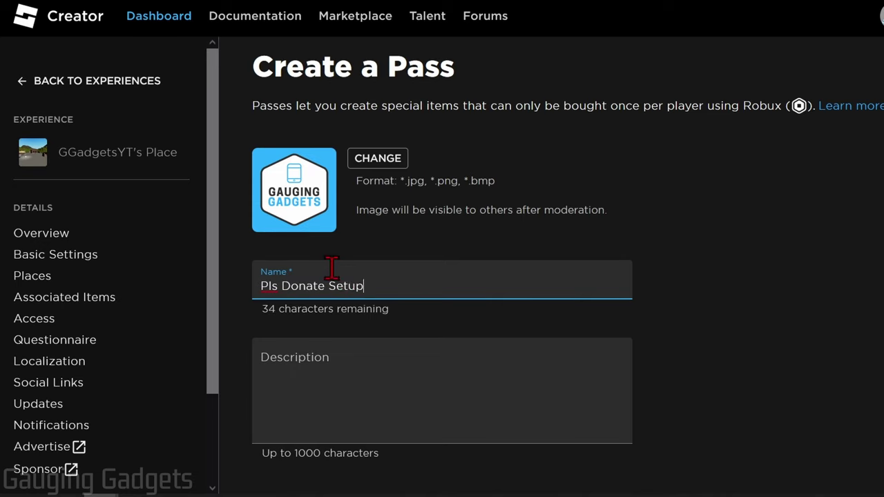
{"action": "scroll", "coordinate": [390, 345], "scroll_direction": "down", "scroll_amount": 1}
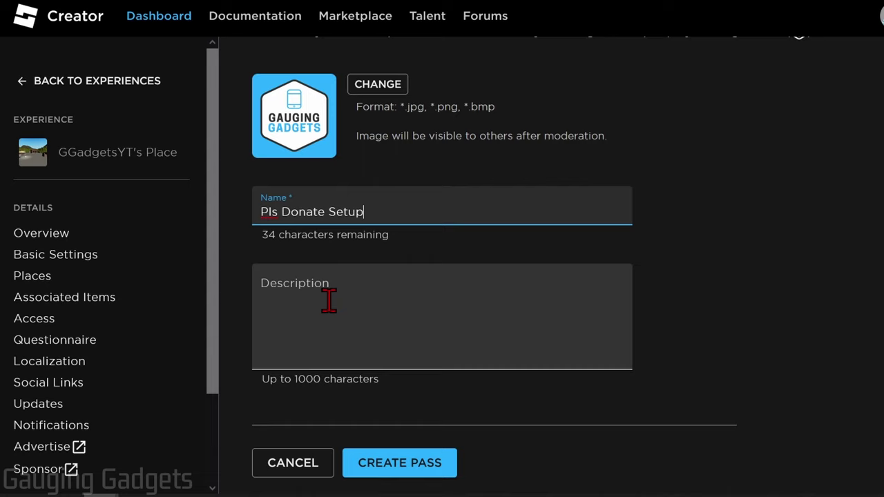
{"action": "scroll", "coordinate": [329, 299], "scroll_direction": "down", "scroll_amount": 1}
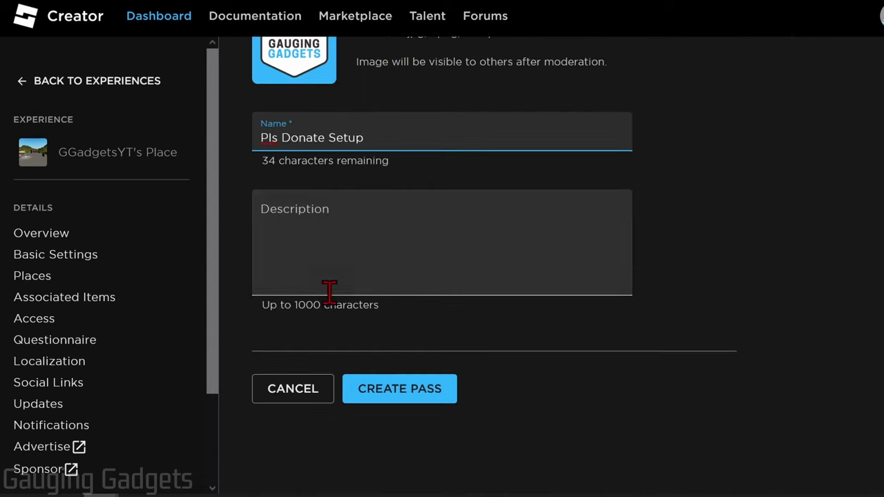
Create the Pls Donate Setup pass, then open its Sales settings from the Passes list
{"action": "left_click", "coordinate": [403, 389]}
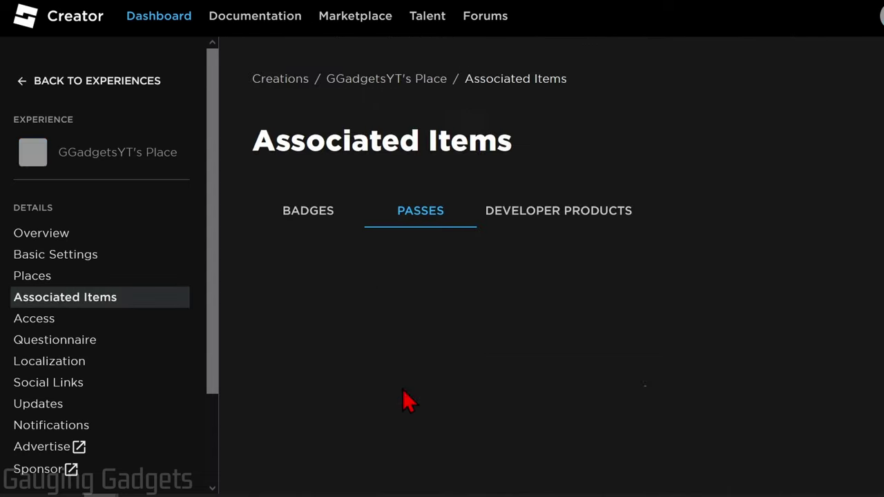
{"action": "scroll", "coordinate": [264, 290], "scroll_direction": "down", "scroll_amount": 1}
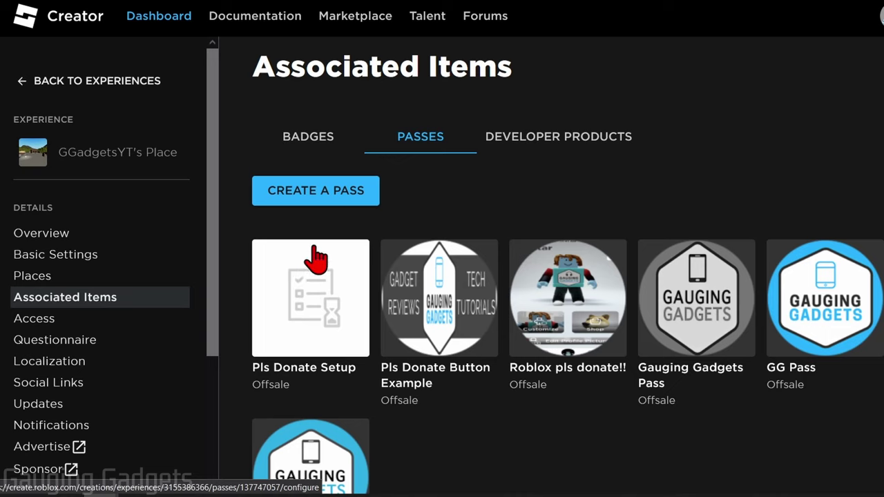
{"action": "left_click", "coordinate": [301, 312]}
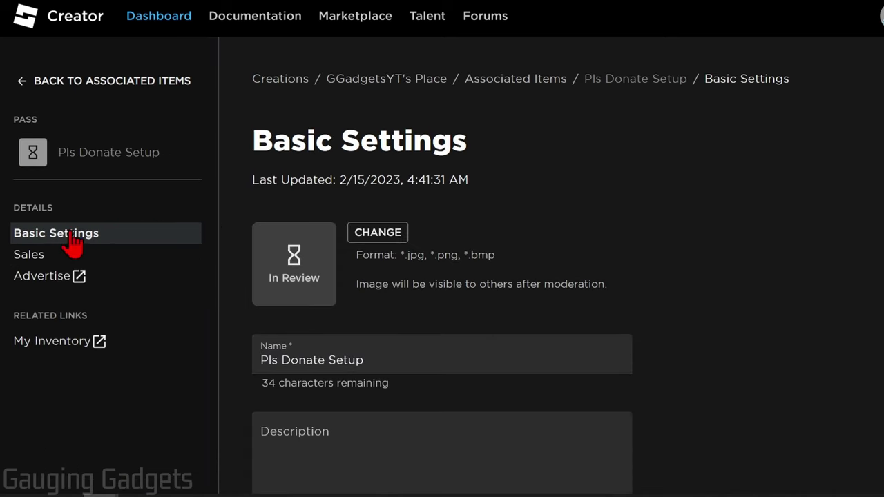
{"action": "left_click", "coordinate": [30, 262]}
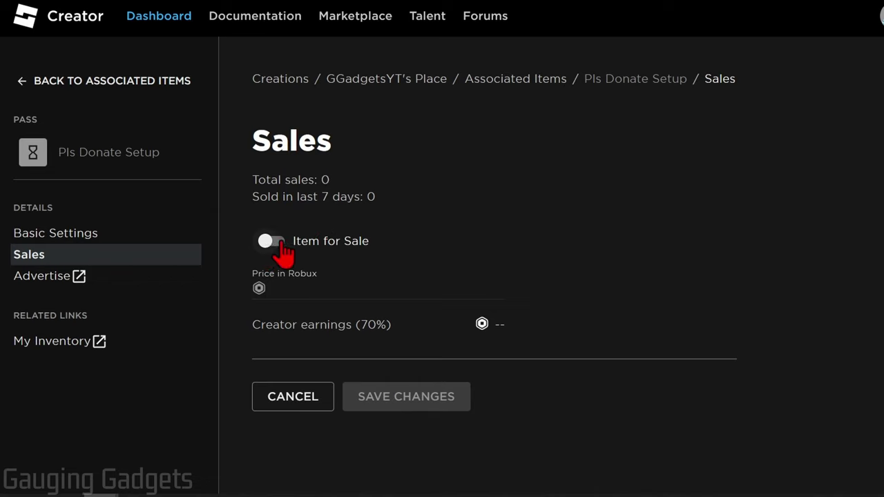
Turn on Item for Sale with a price of 100 Robux and save
{"action": "left_click", "coordinate": [273, 242]}
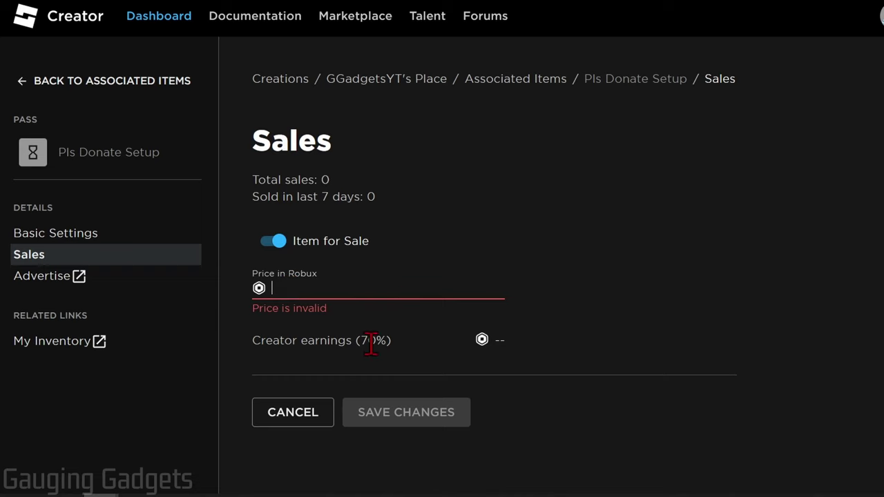
{"action": "type", "text": "10"}
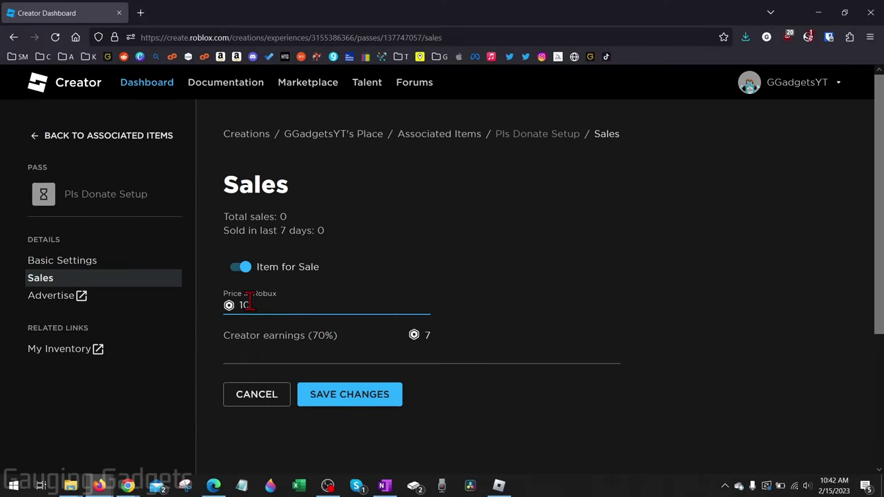
{"action": "left_click_drag", "start_coordinate": [257, 306], "coordinate": [242, 305]}
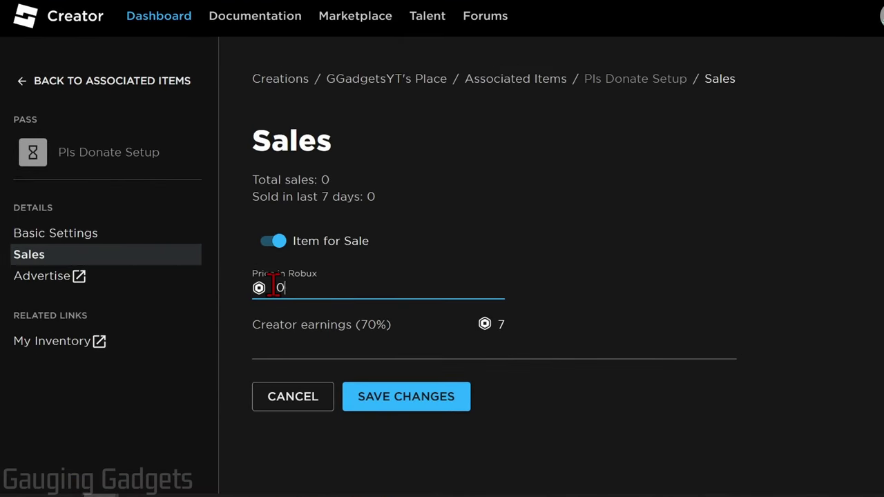
{"action": "left_click", "coordinate": [384, 404]}
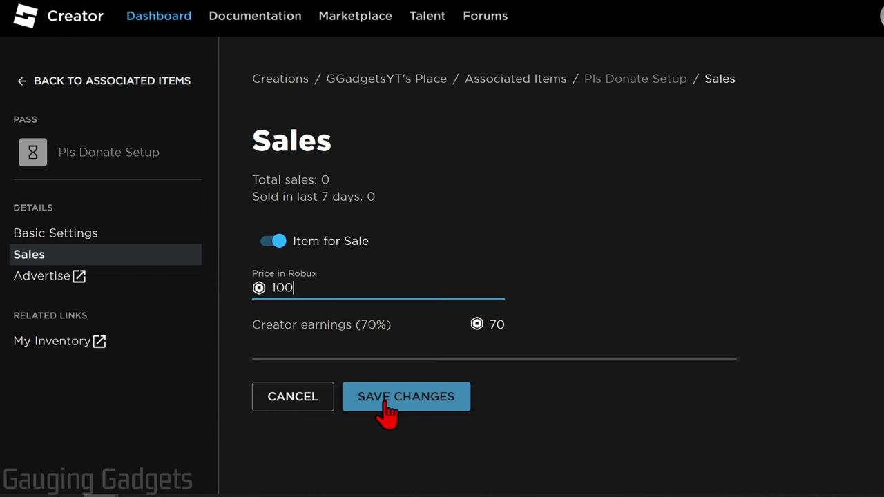
{"action": "left_click", "coordinate": [391, 404]}
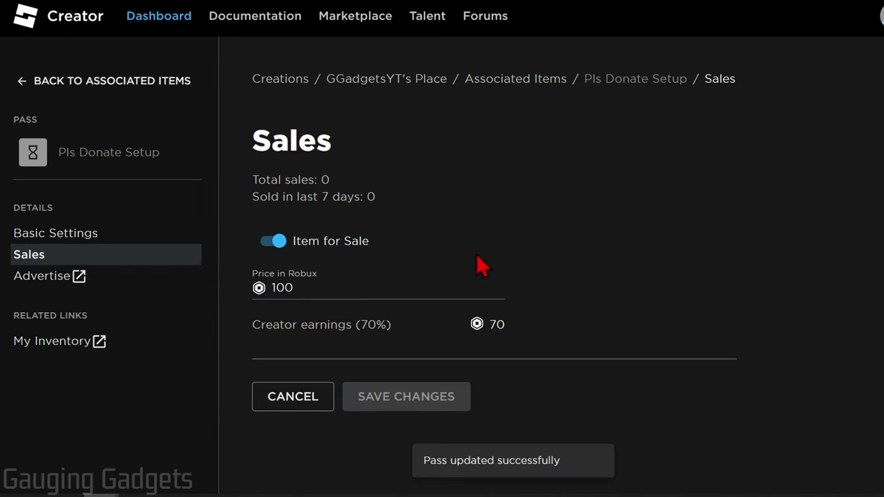
Go back to the Associated Items passes list via the breadcrumb
{"action": "left_click", "coordinate": [518, 78]}
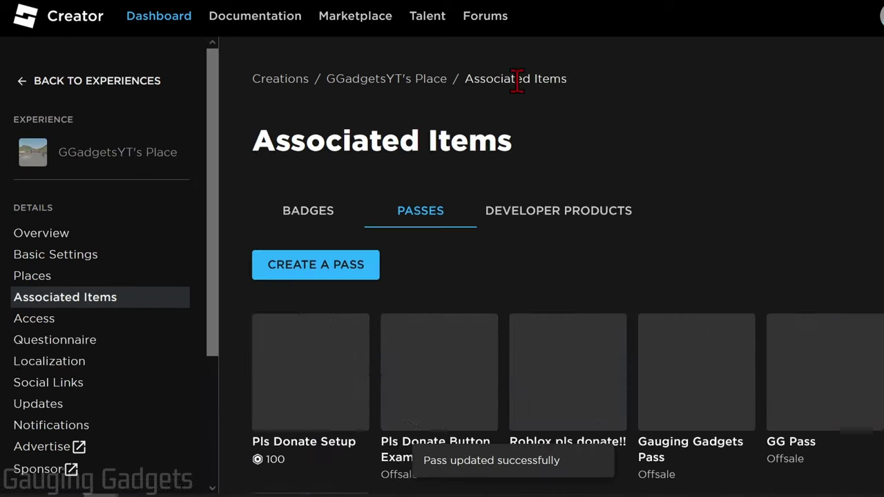
{"action": "scroll", "coordinate": [446, 234], "scroll_direction": "down", "scroll_amount": 1}
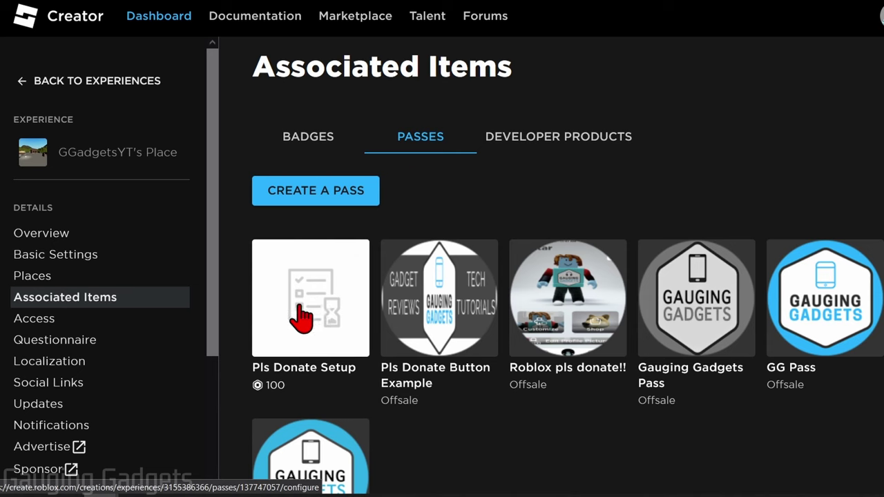
{"action": "scroll", "coordinate": [299, 307], "scroll_direction": "down", "scroll_amount": 1}
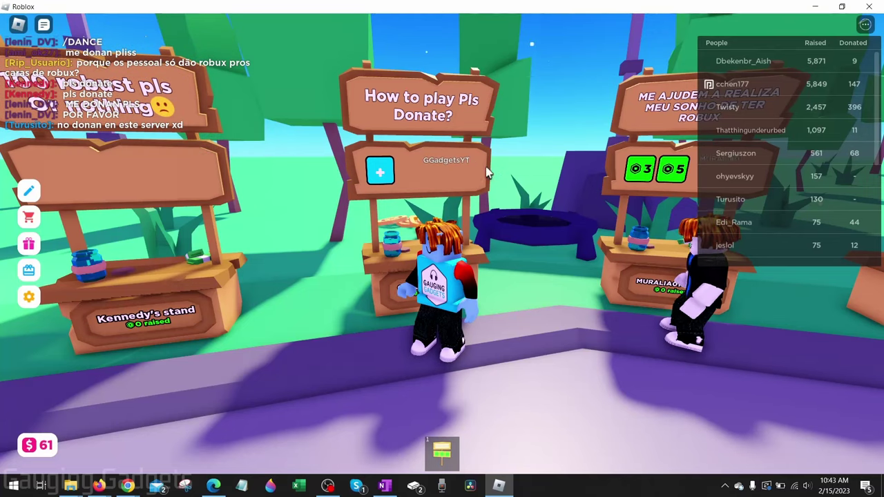
Leave the old session and claim an empty stand showing the 100 Robux donation item
{"action": "left_click", "coordinate": [868, 6]}
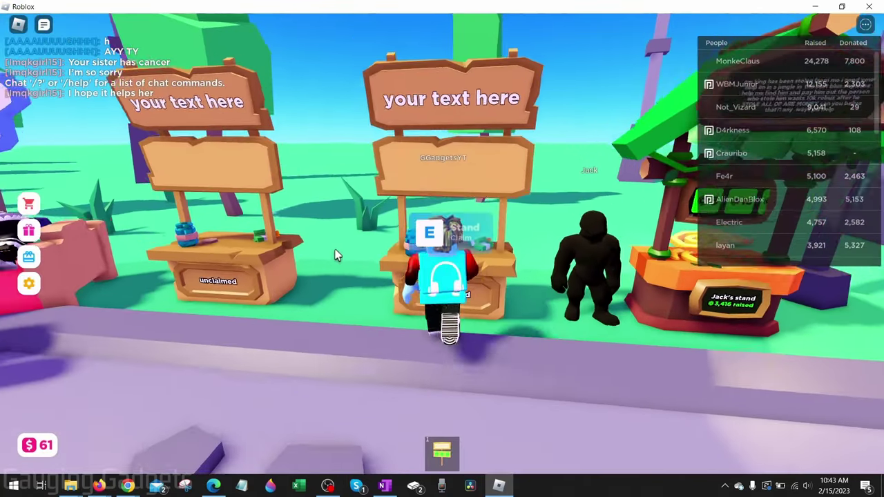
{"action": "key", "text": "e"}
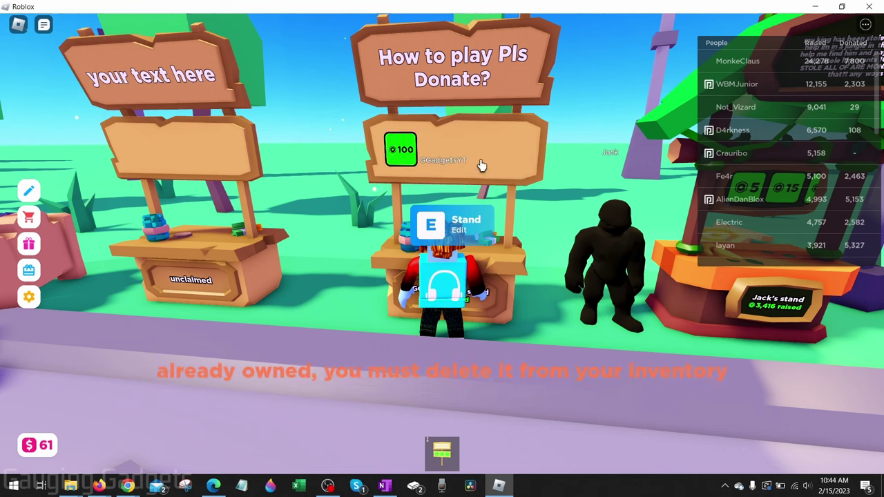
{"action": "scroll", "coordinate": [483, 178], "scroll_direction": "down", "scroll_amount": 2}
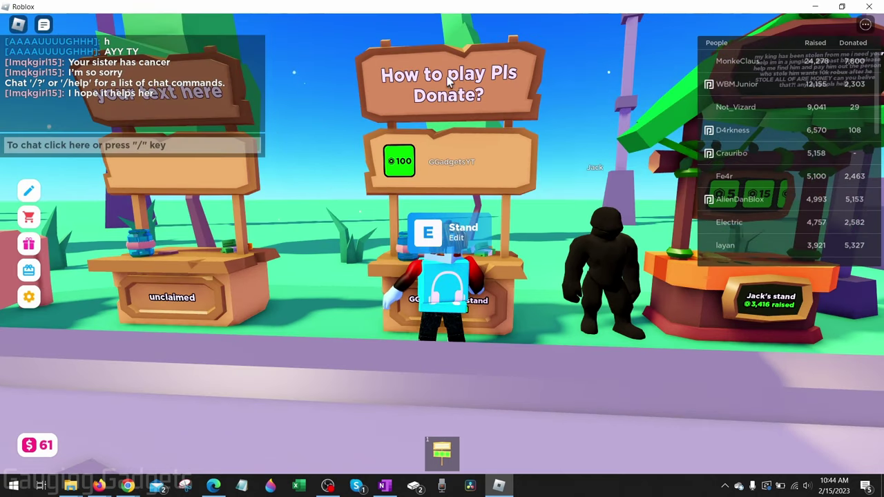
Change the stand's sign text from 'How to play Pls Donate?' to 'Test' and apply it
{"action": "left_click", "coordinate": [28, 194]}
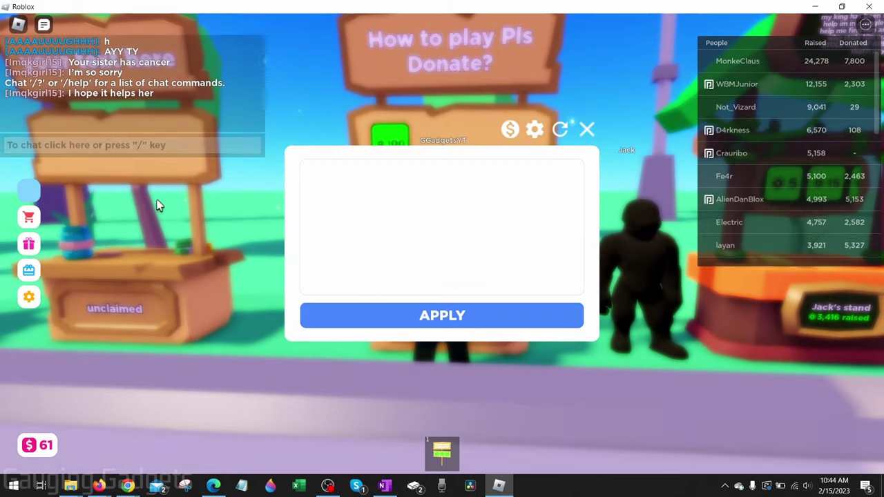
{"action": "left_click", "coordinate": [419, 223]}
{"action": "type", "text": "Test"}
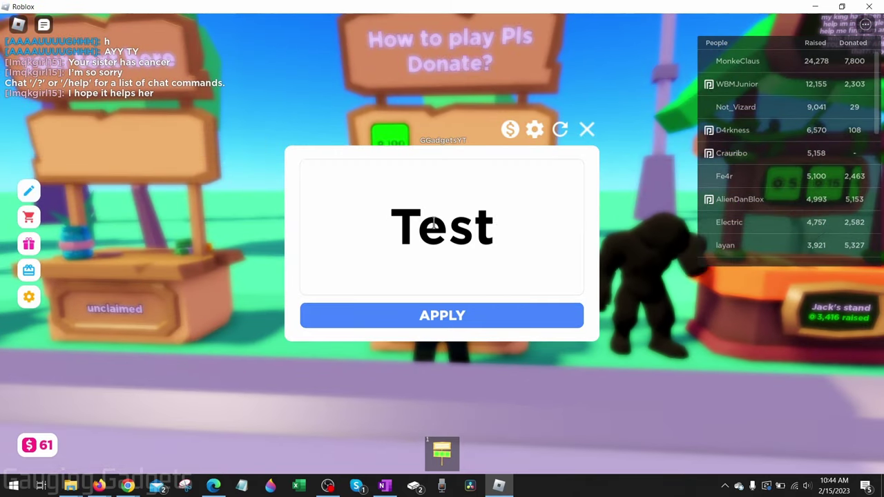
{"action": "left_click", "coordinate": [426, 311]}
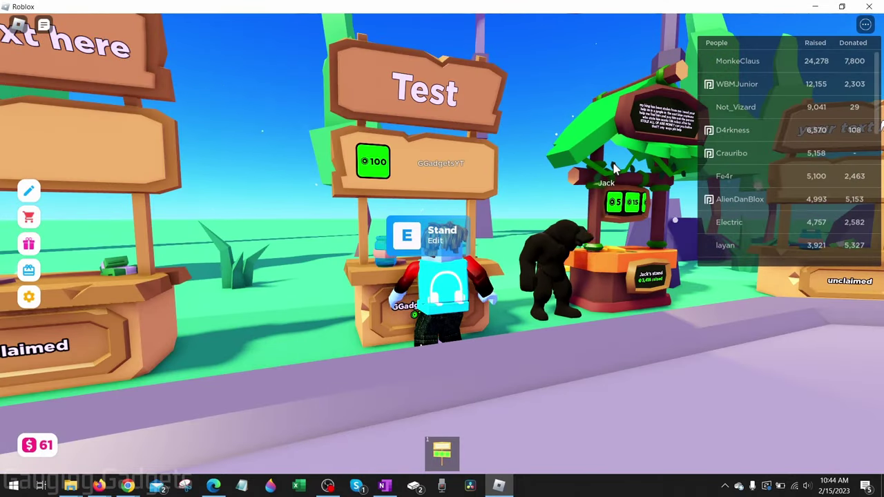
Zoom out, step the avatar forward, and equip the 'your text here' hand-held sign
{"action": "scroll", "coordinate": [511, 345], "scroll_direction": "down", "scroll_amount": 3}
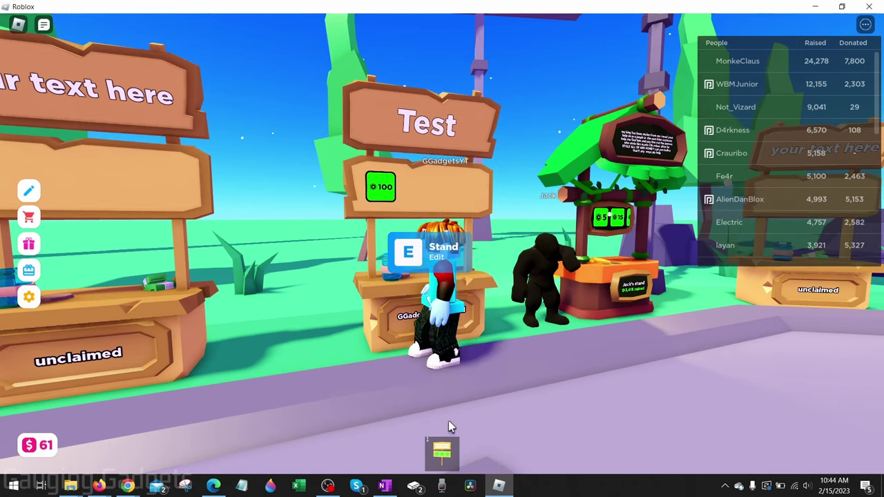
{"action": "key", "text": "s"}
{"action": "left_click", "coordinate": [442, 456]}
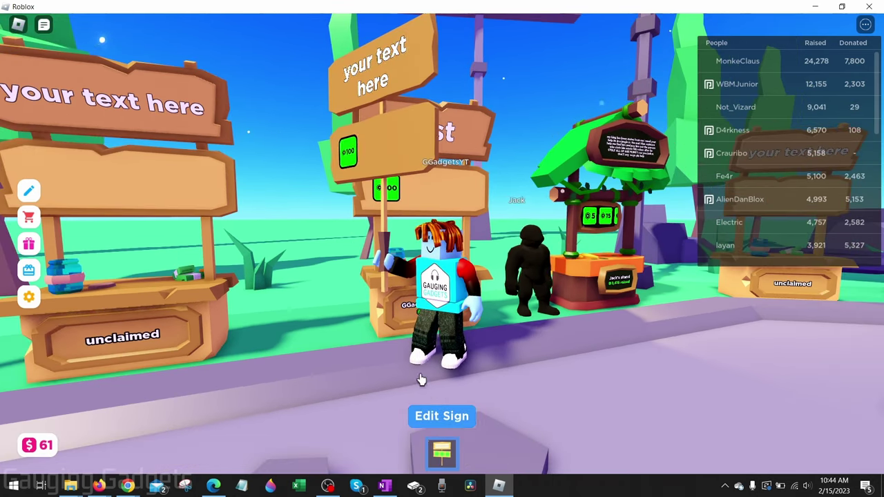